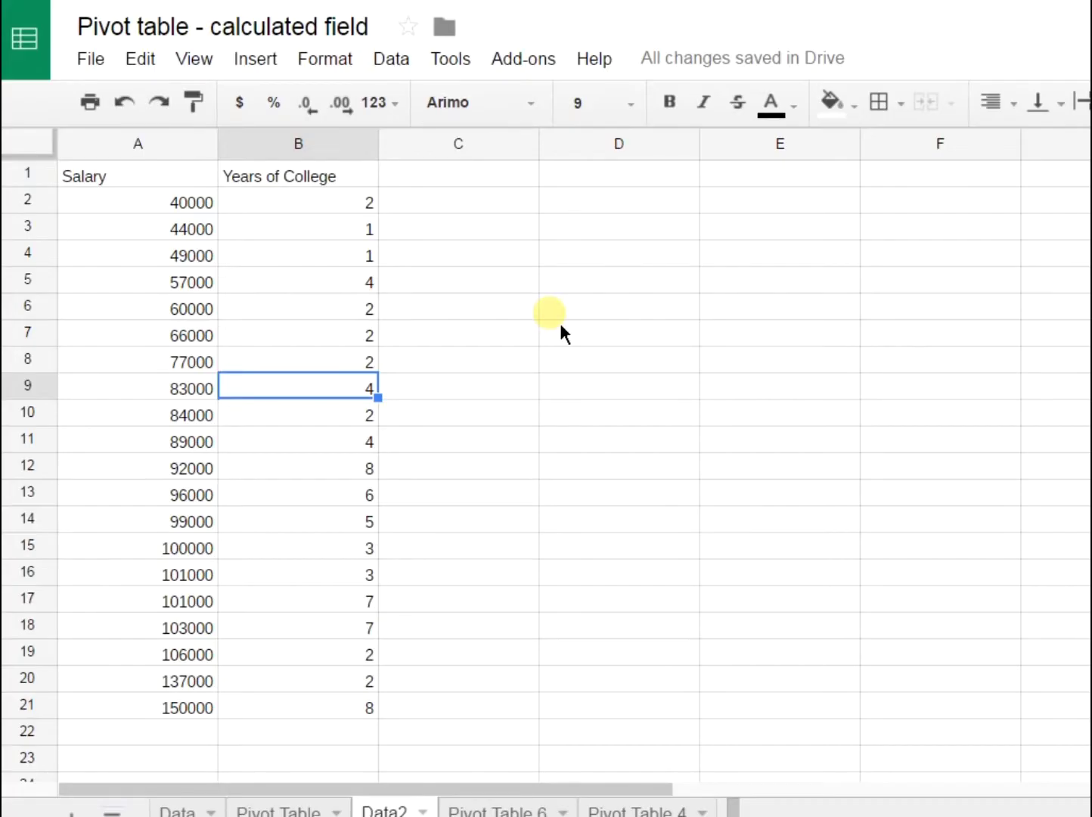
# - Create a pivot table on a new sheet with Years of College as its rows
pyautogui.click(389, 61)
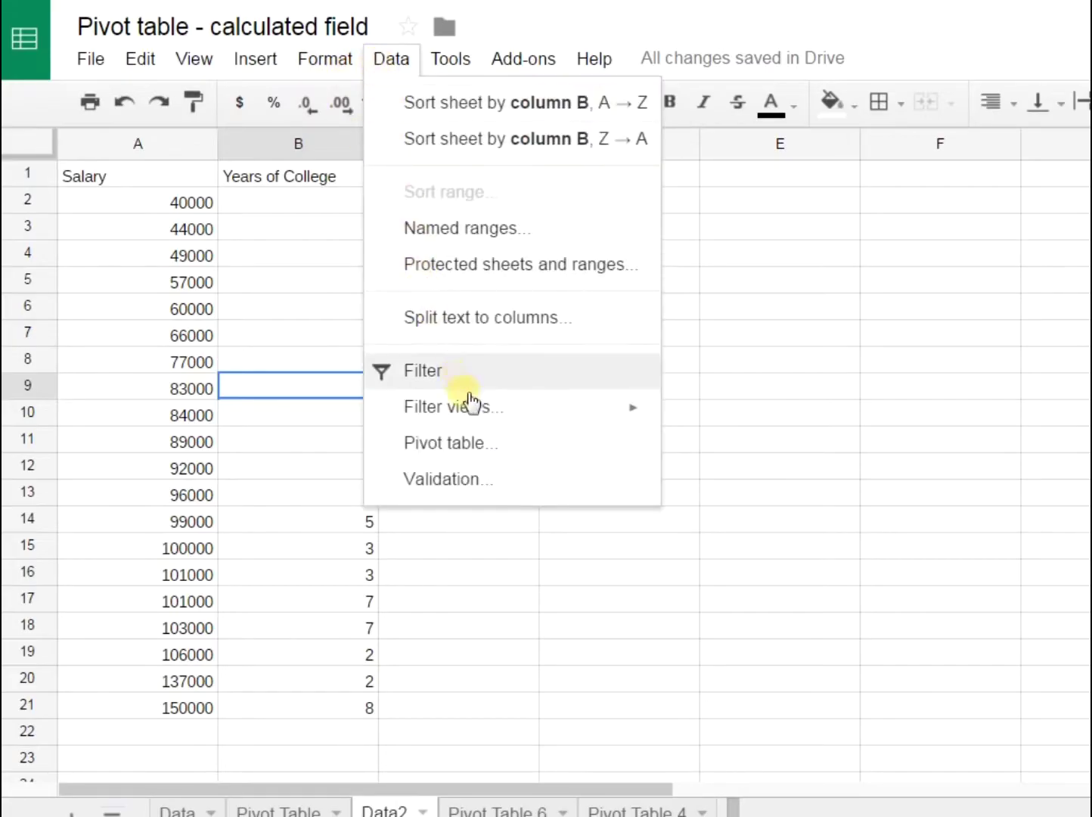
pyautogui.click(476, 447)
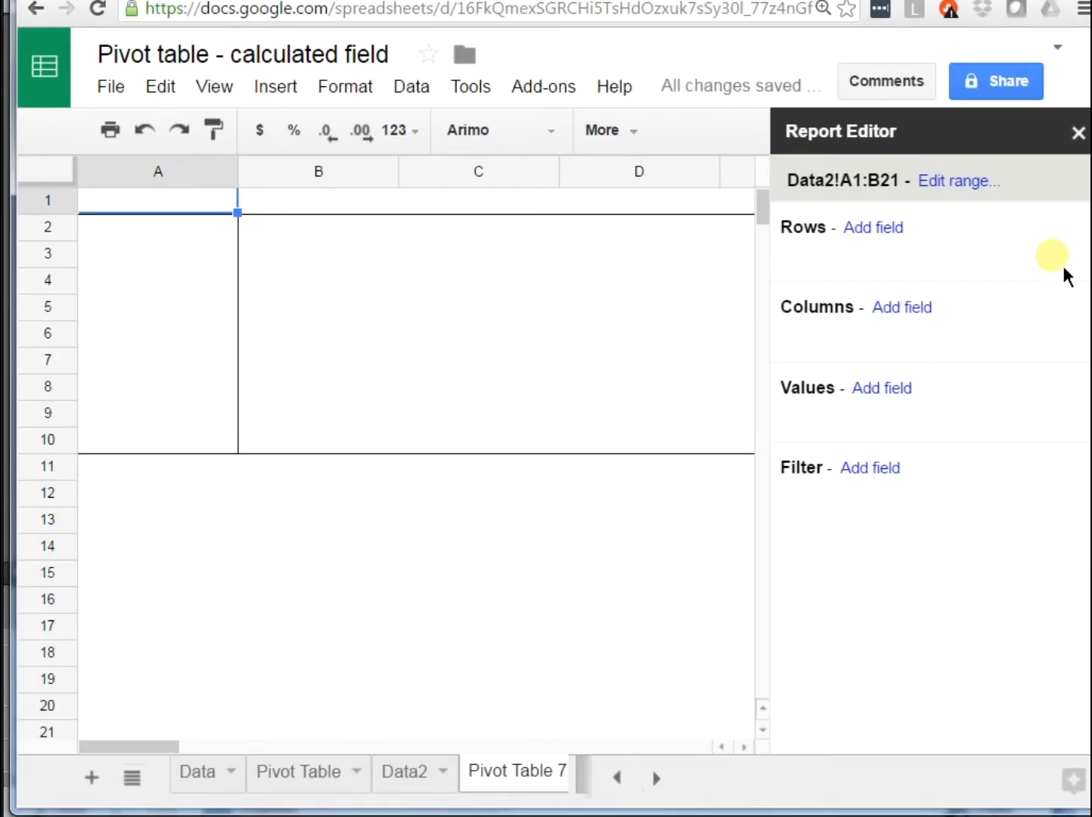
pyautogui.click(896, 228)
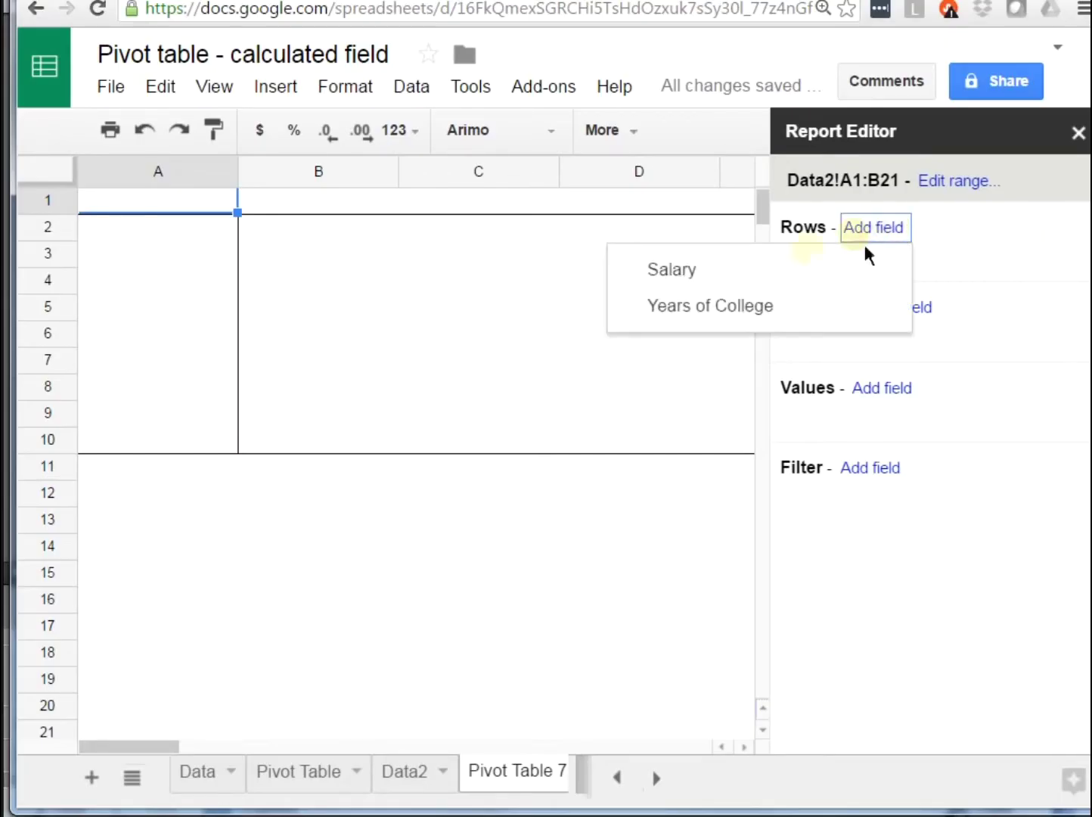
pyautogui.click(768, 304)
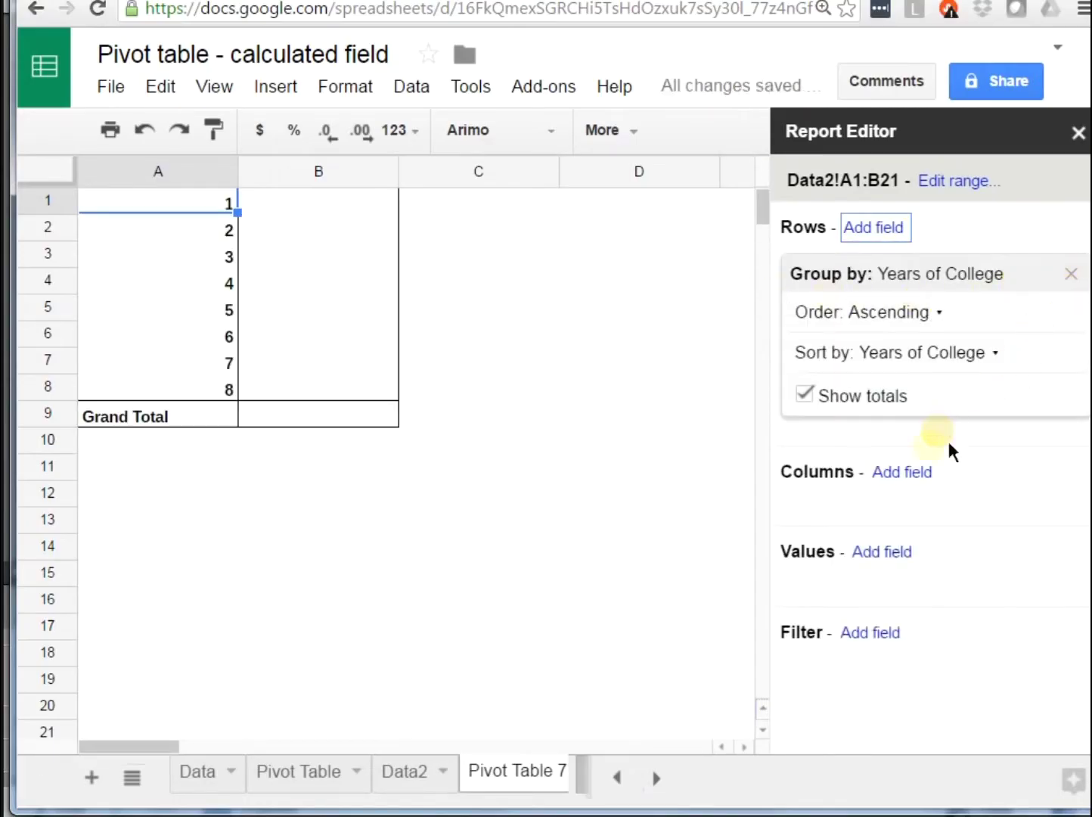
# - Add Salary to the values summarized by AVERAGE, then select column B
pyautogui.click(899, 560)
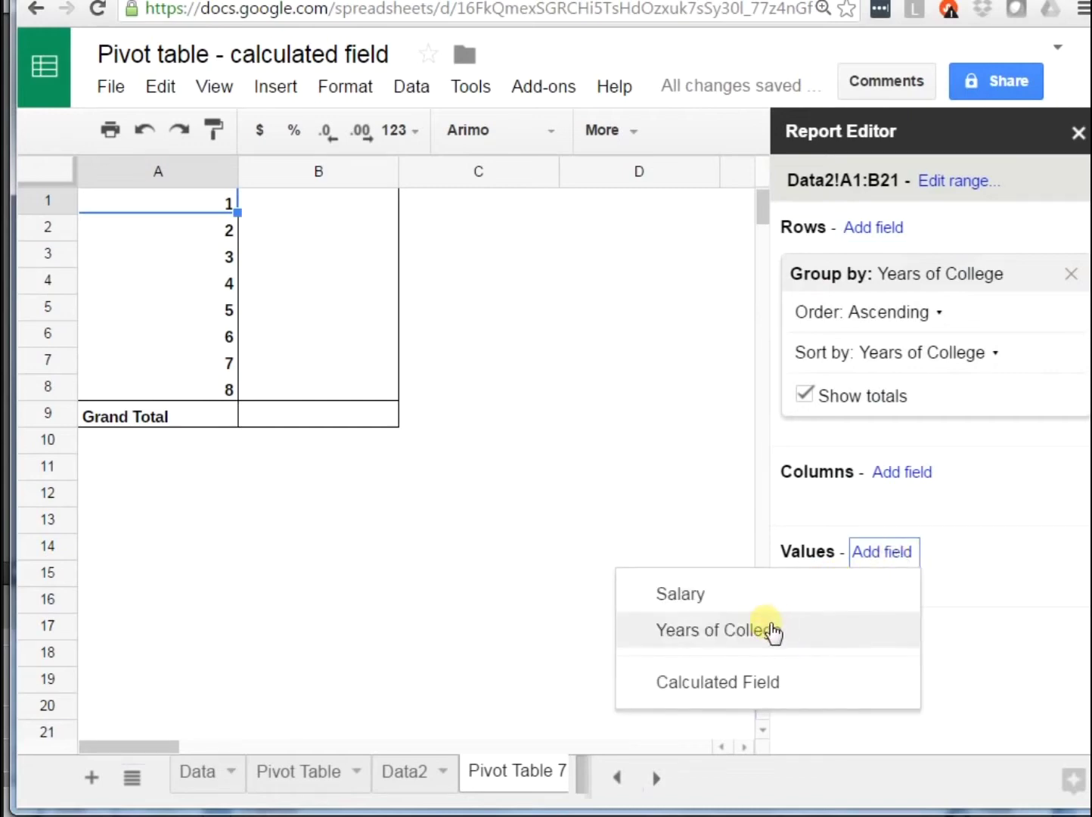
pyautogui.click(742, 597)
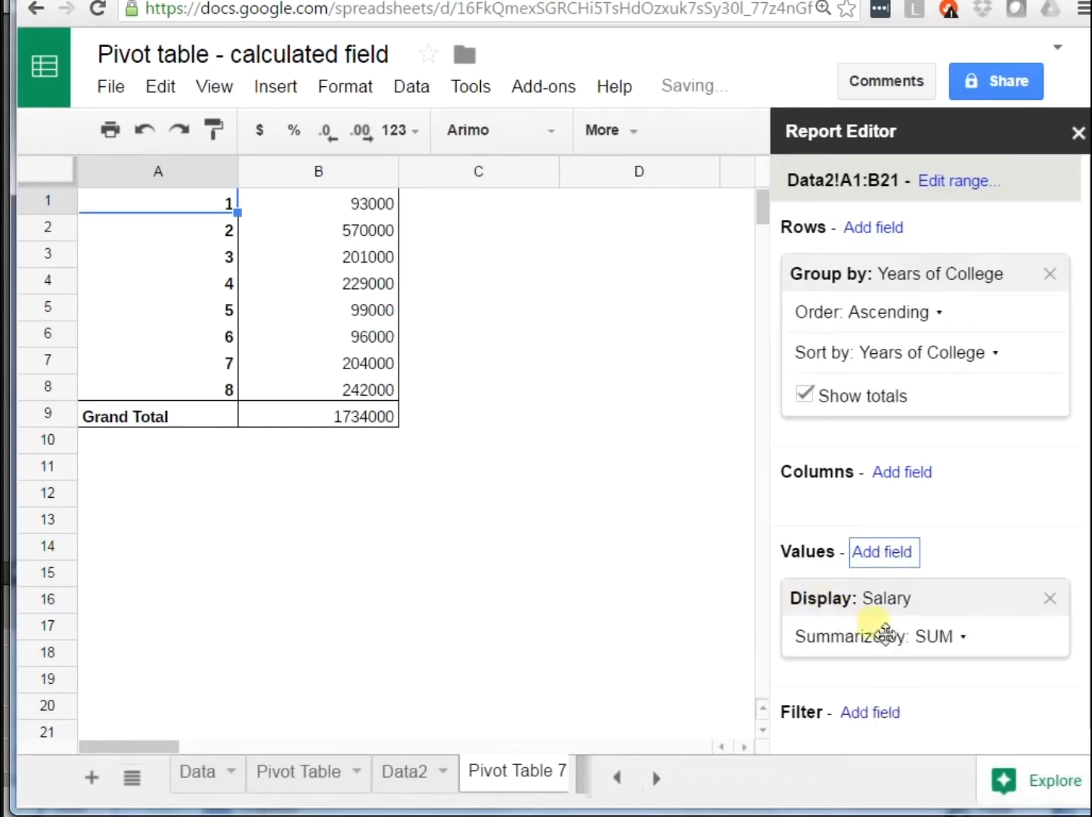
pyautogui.click(938, 639)
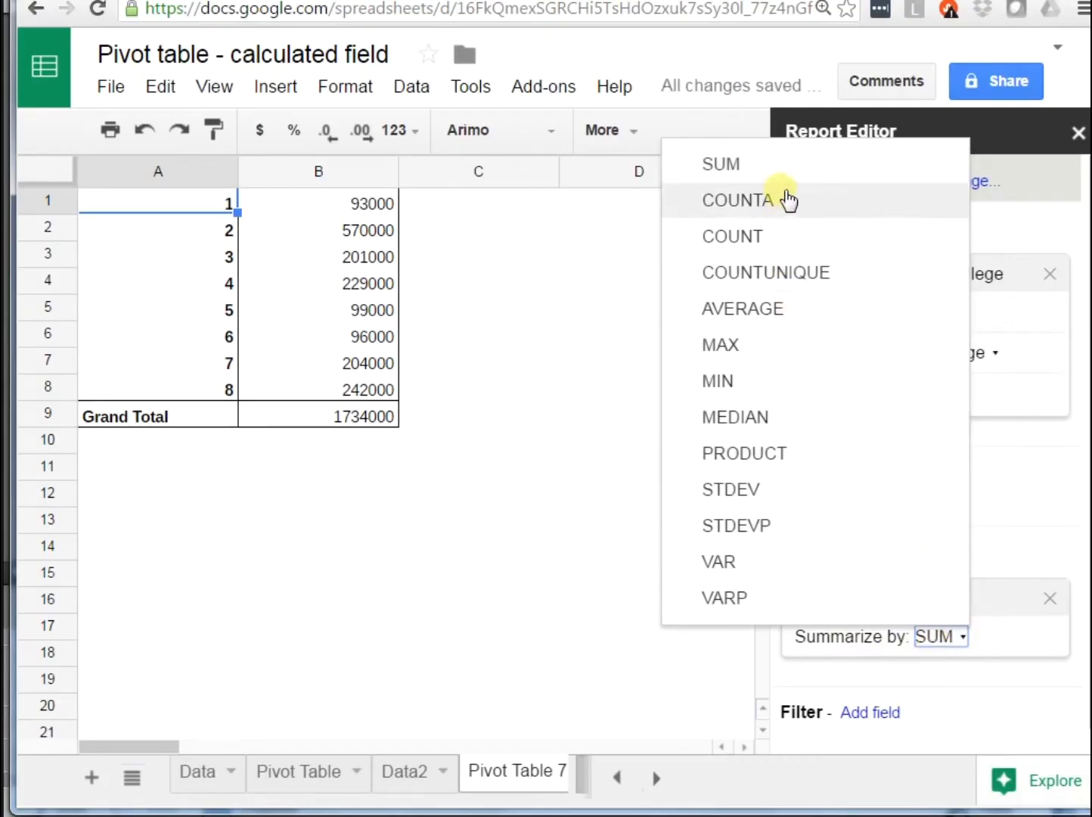
pyautogui.click(790, 307)
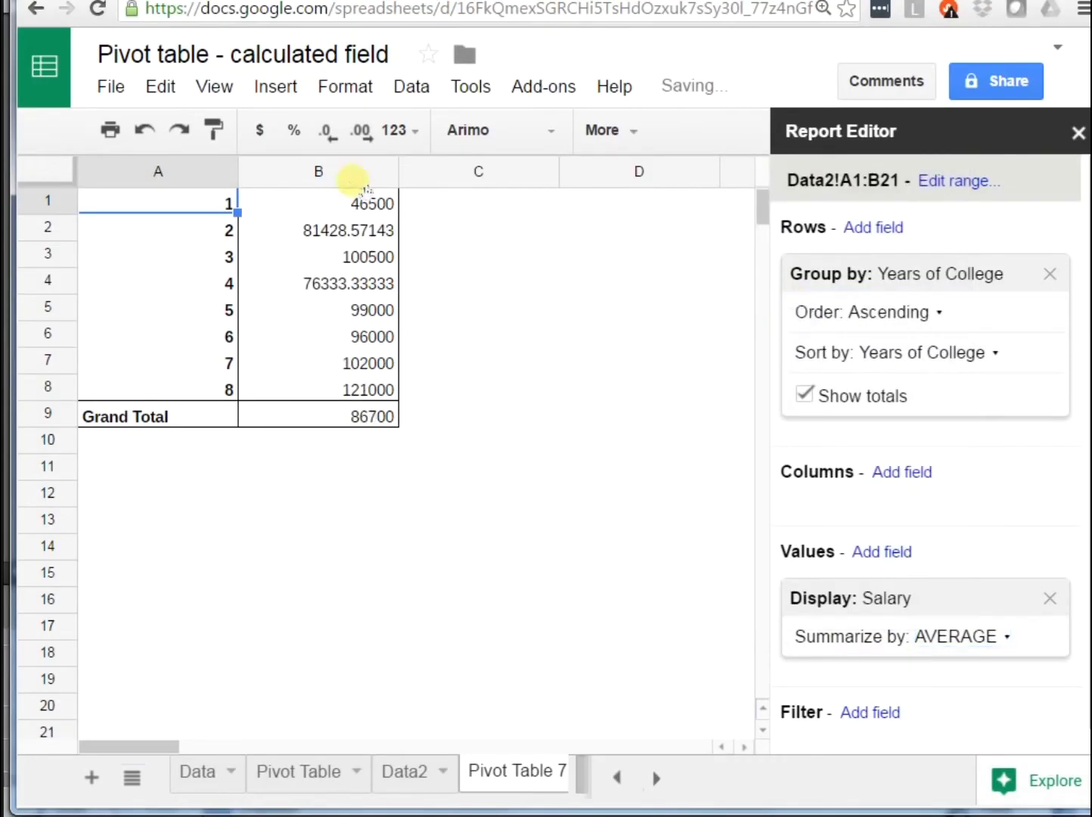
pyautogui.click(398, 135)
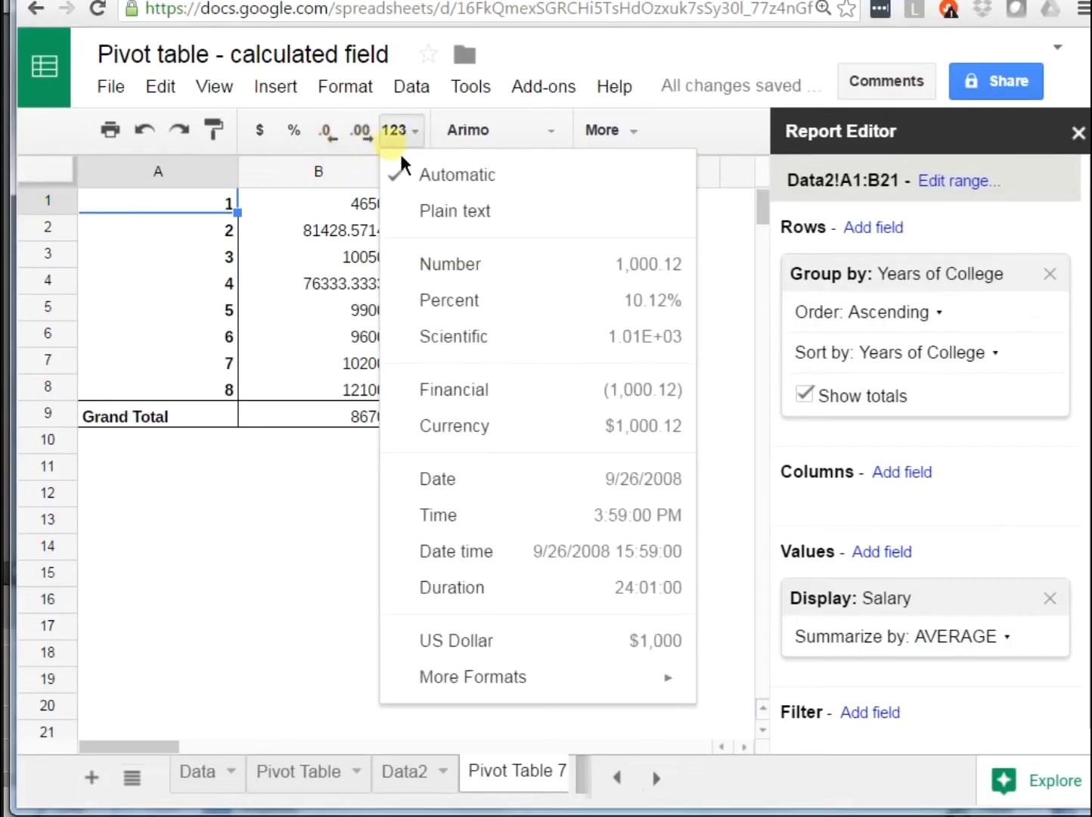
pyautogui.click(348, 168)
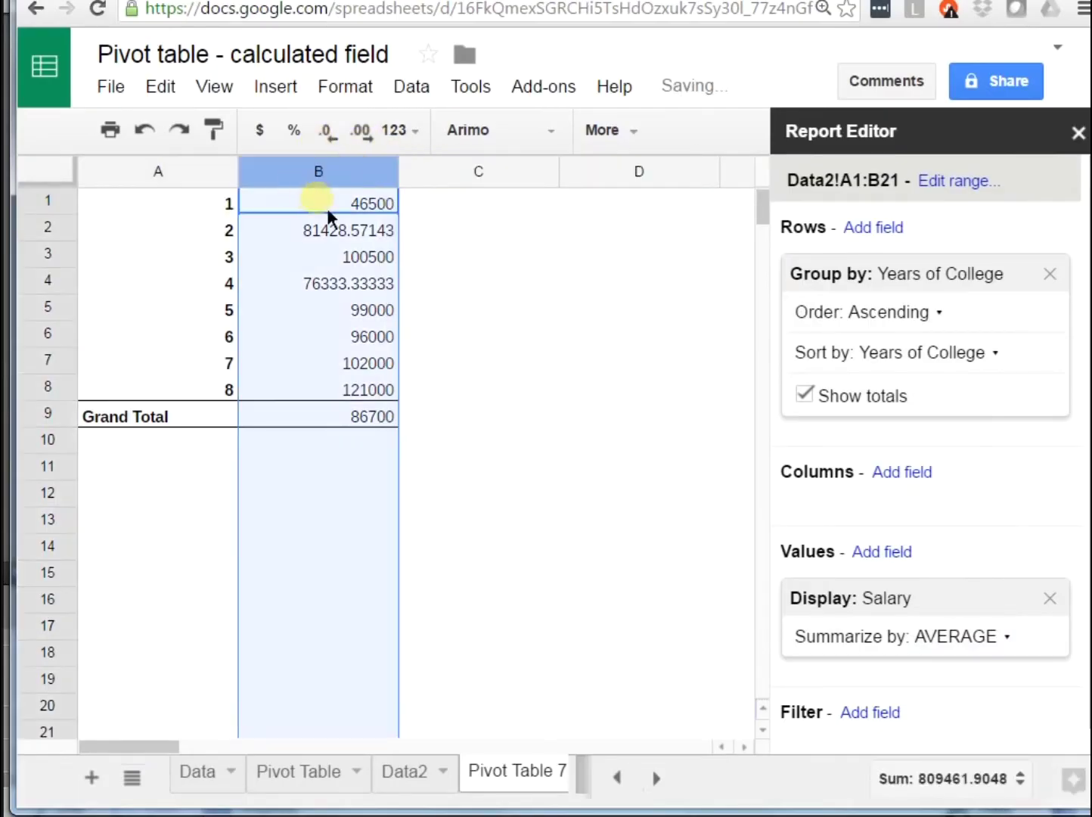
# - Format column B as Number with no decimals, e.g. 81,429 and grand total 86,700
pyautogui.click(396, 137)
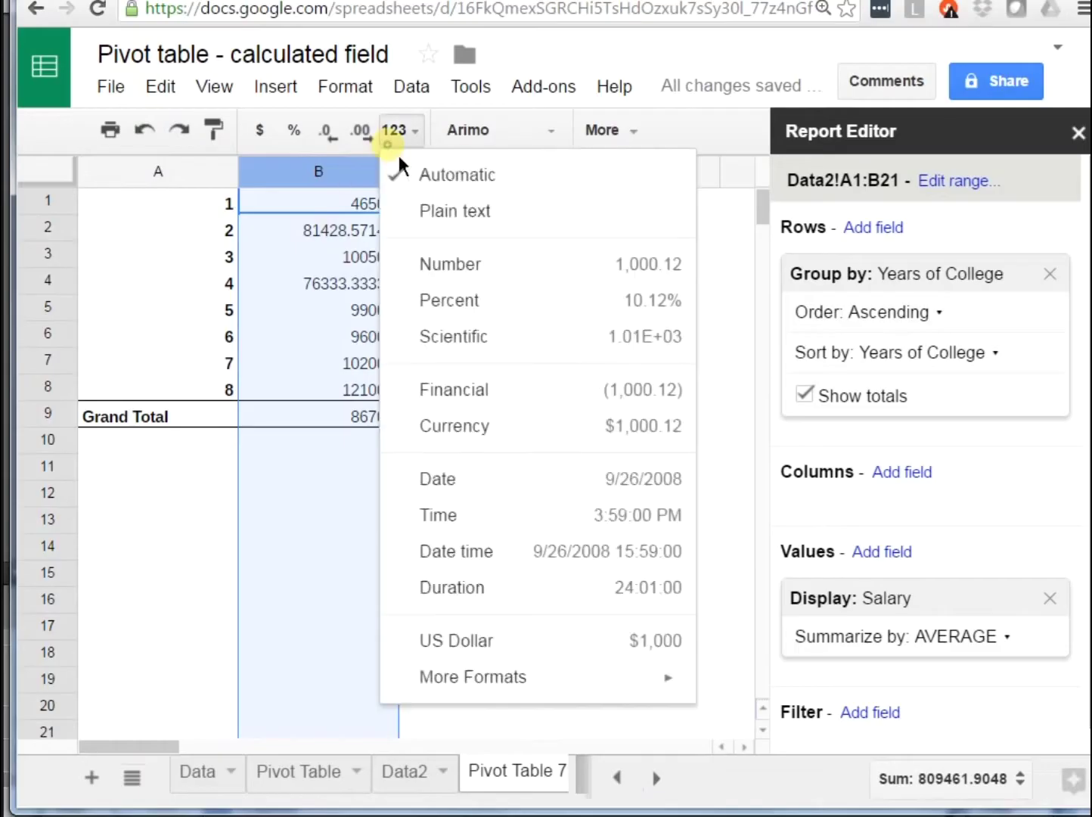
pyautogui.click(438, 257)
pyautogui.doubleClick(328, 136)
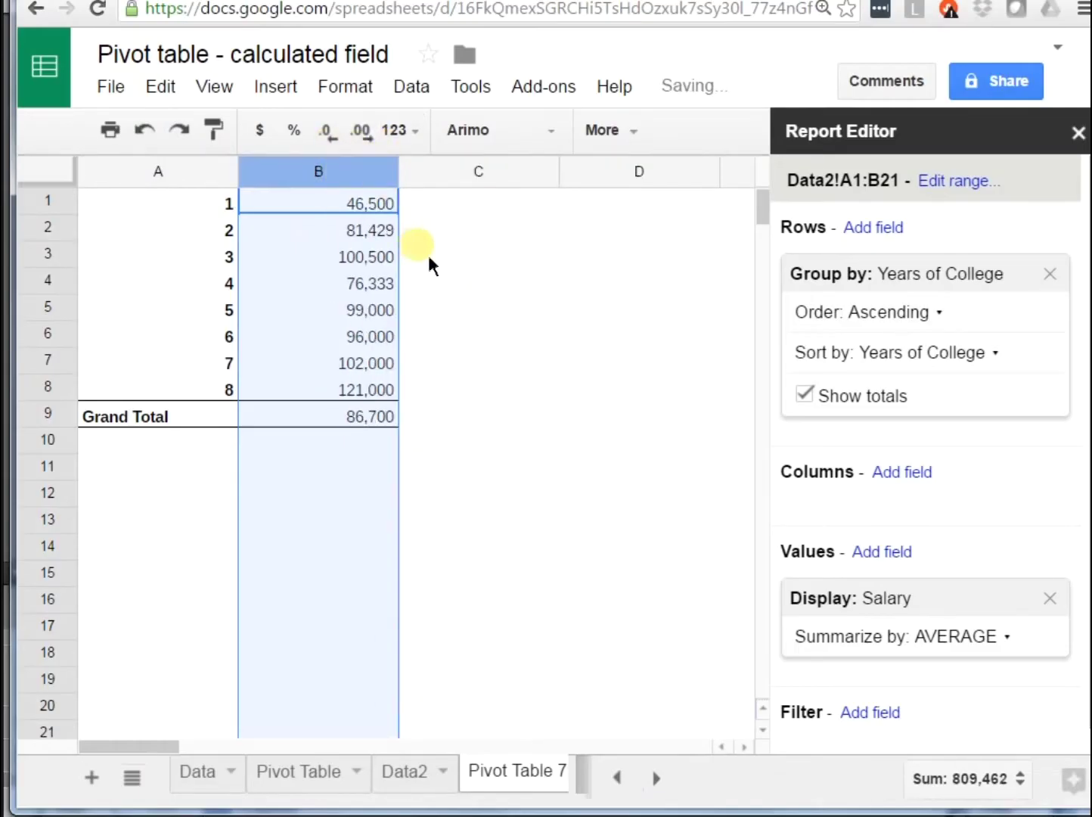
pyautogui.click(375, 231)
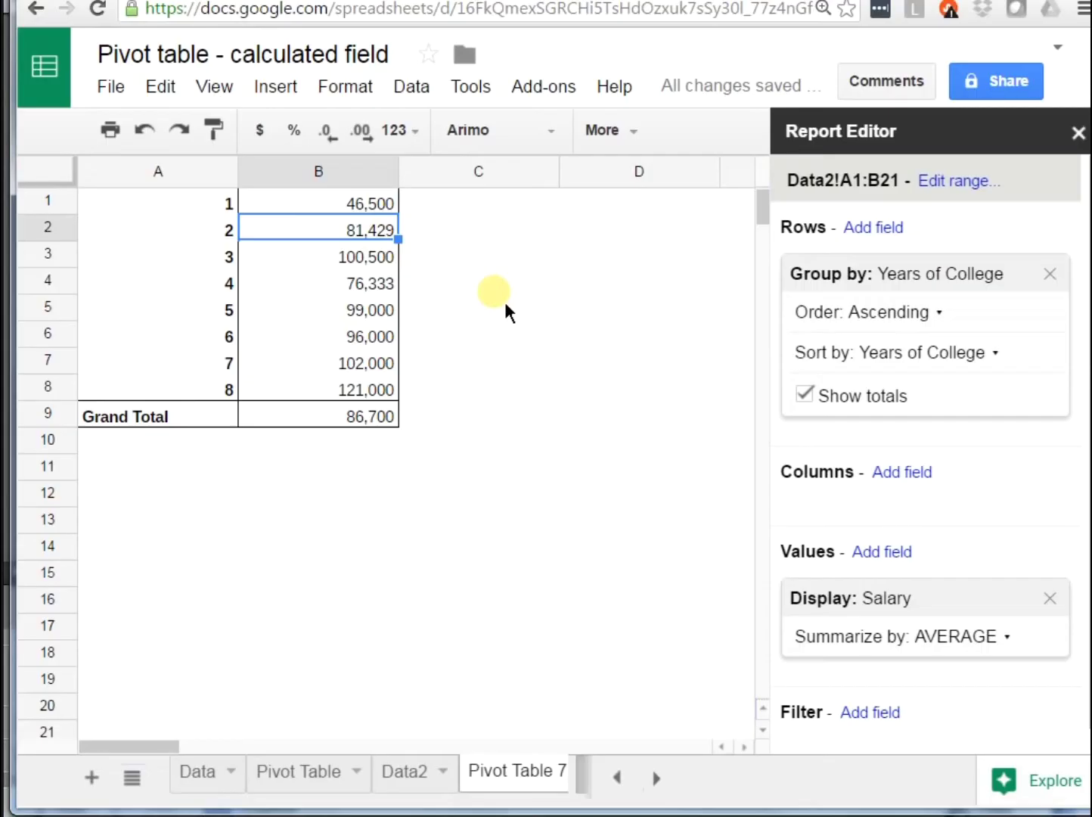
# - Add a calculated field named 'Salary per year of college' and enter 'salary' as its formula
pyautogui.click(883, 557)
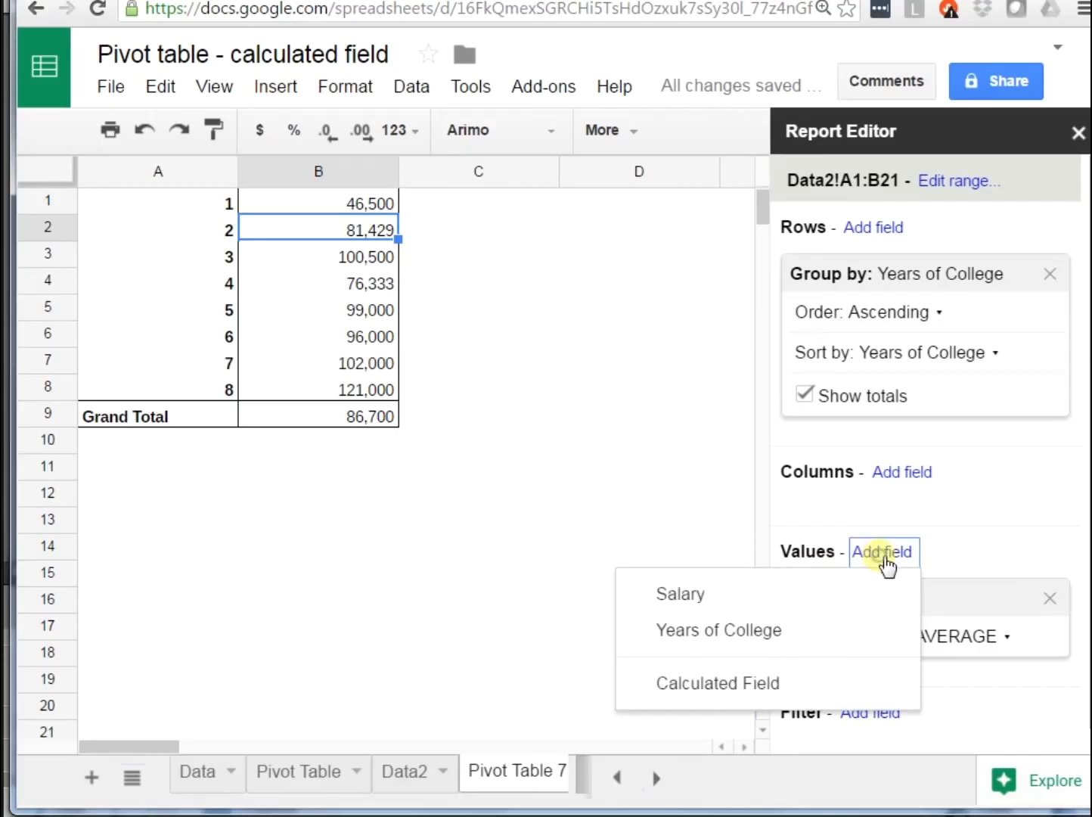
pyautogui.click(780, 685)
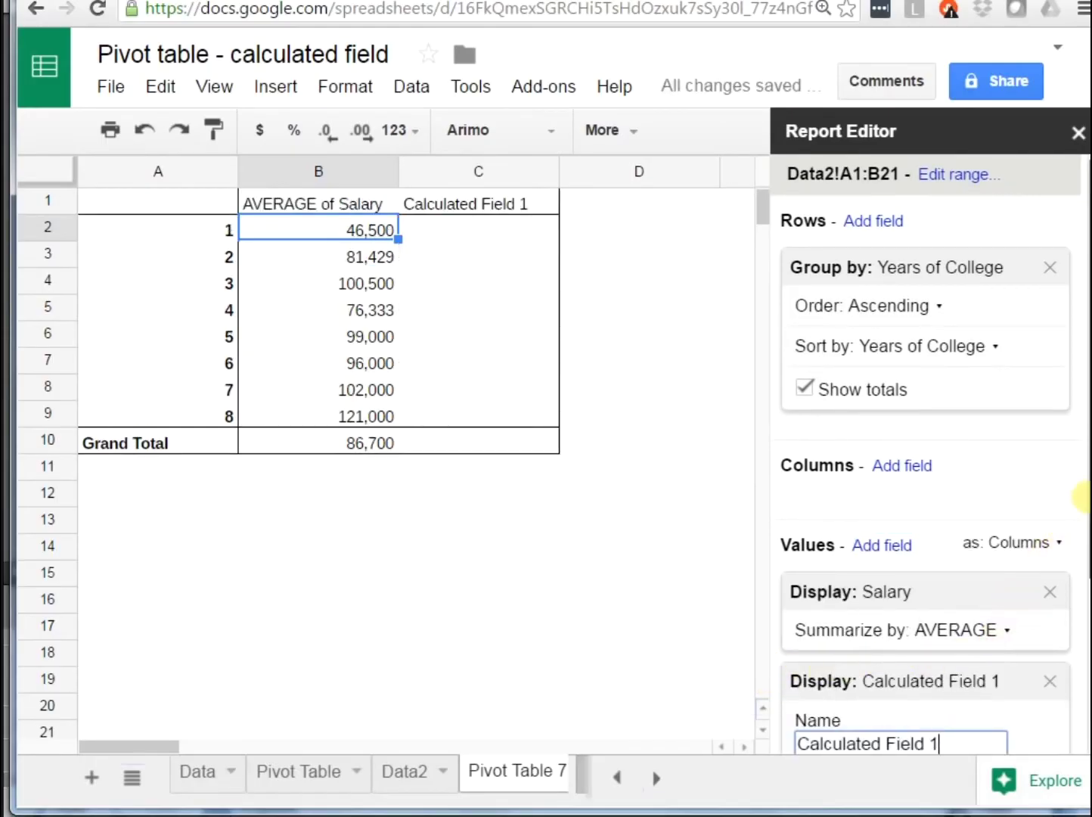
pyautogui.scroll(-3, 1073, 530)
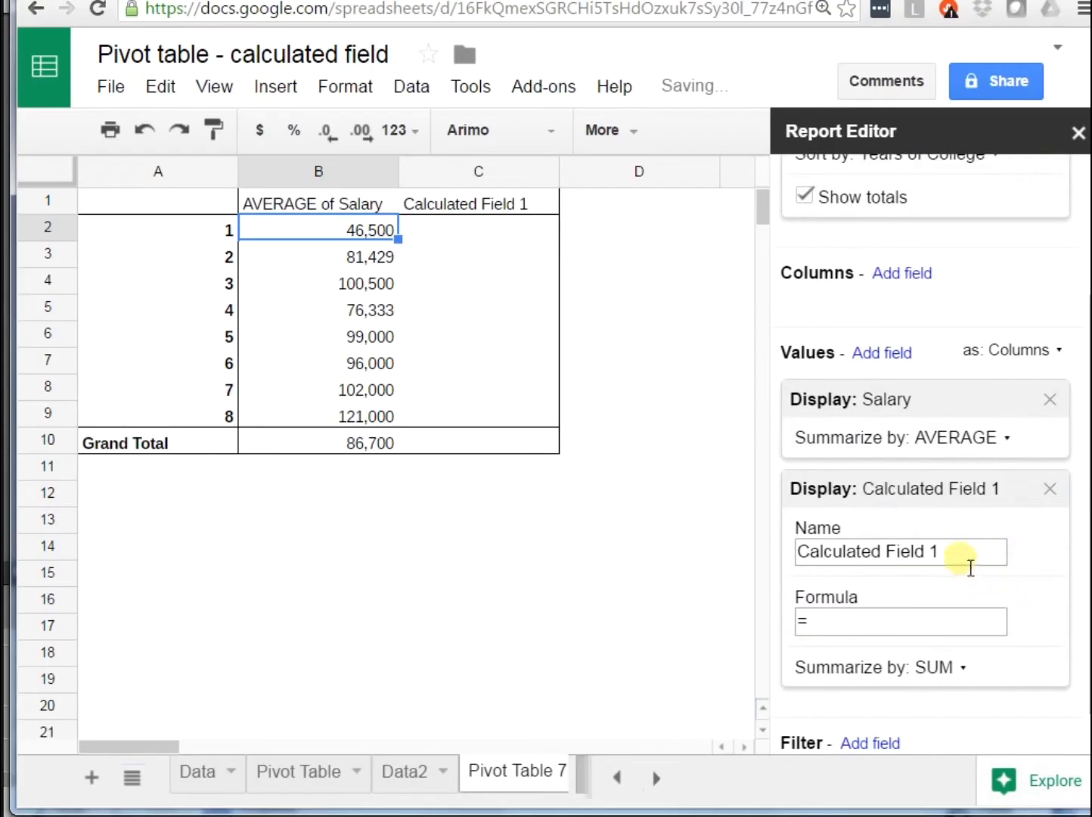
pyautogui.moveTo(968, 554); pyautogui.dragTo(794, 569)
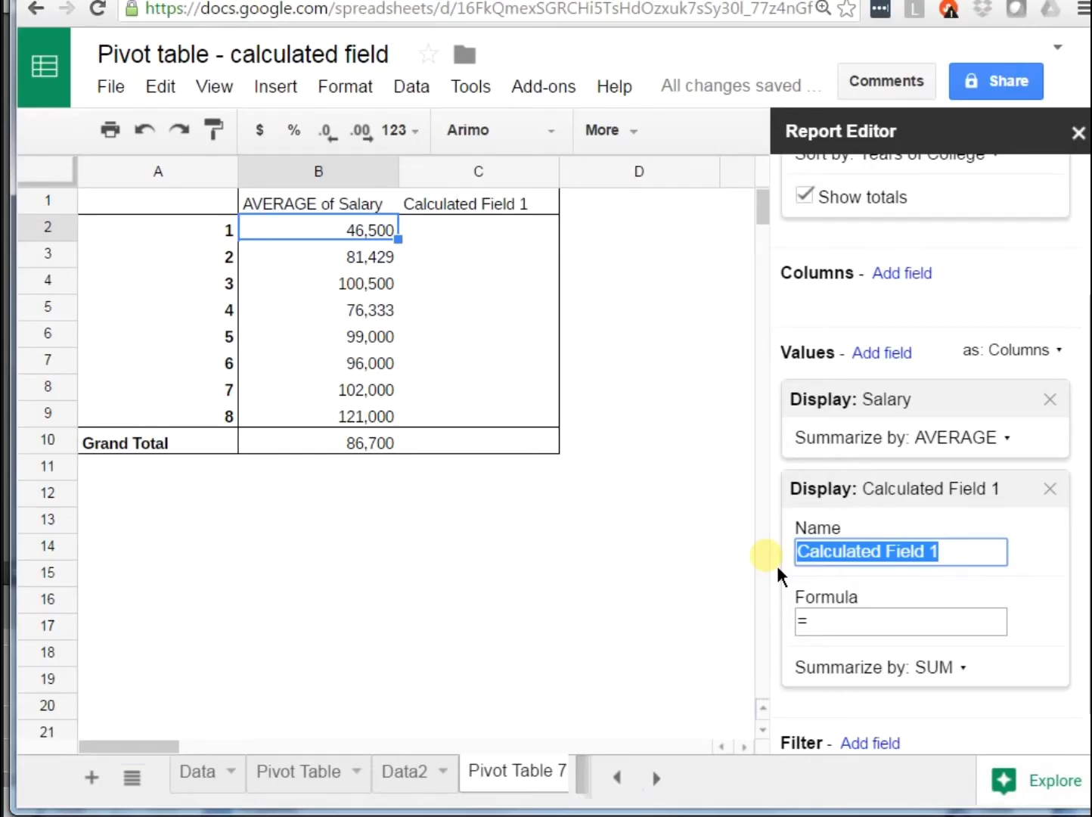
pyautogui.write('Salar')
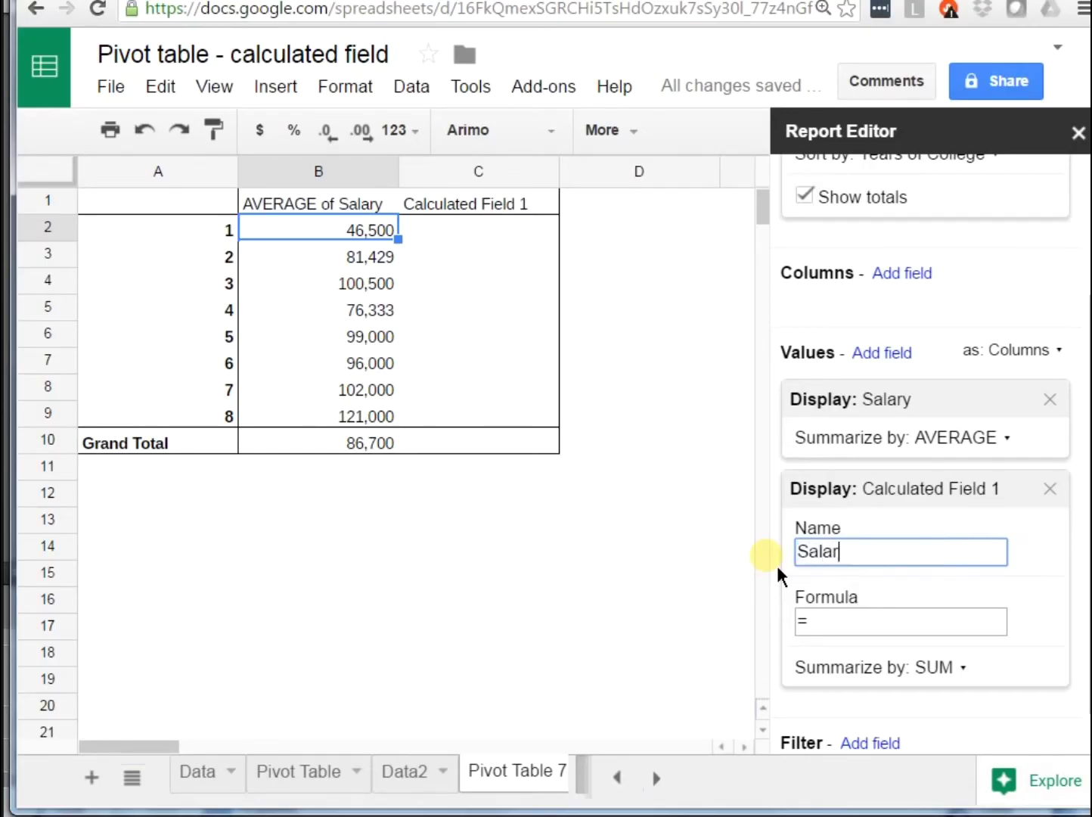
pyautogui.write('y per year of college')
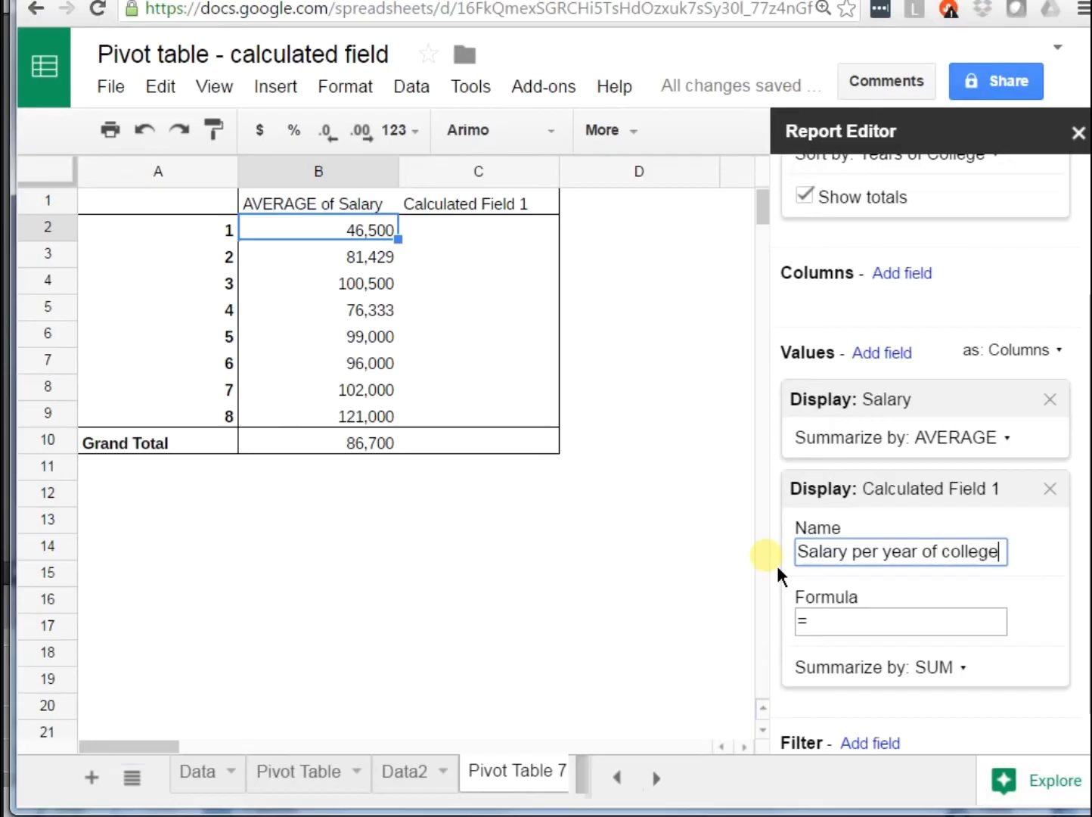
pyautogui.click(868, 630)
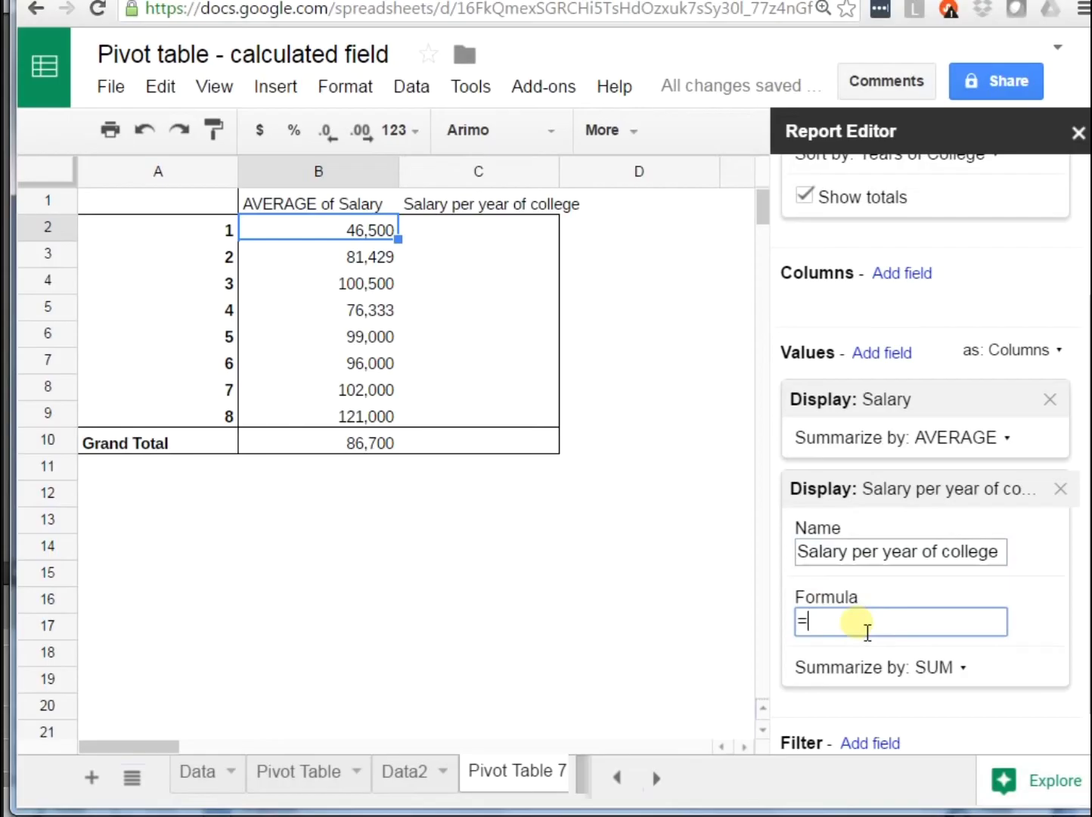
pyautogui.write('salary')
# - Apply =salary, check Data2 column names, then append '/years of college' to the formula
pyautogui.press('Return')
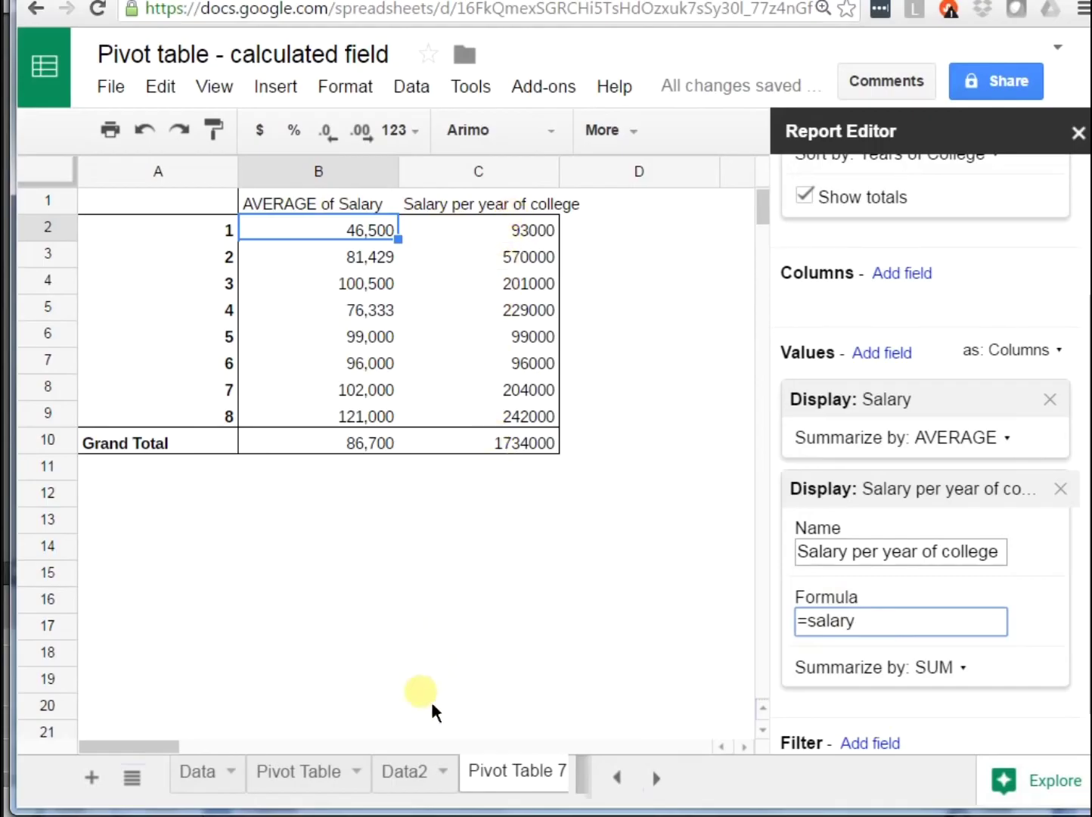
pyautogui.click(407, 783)
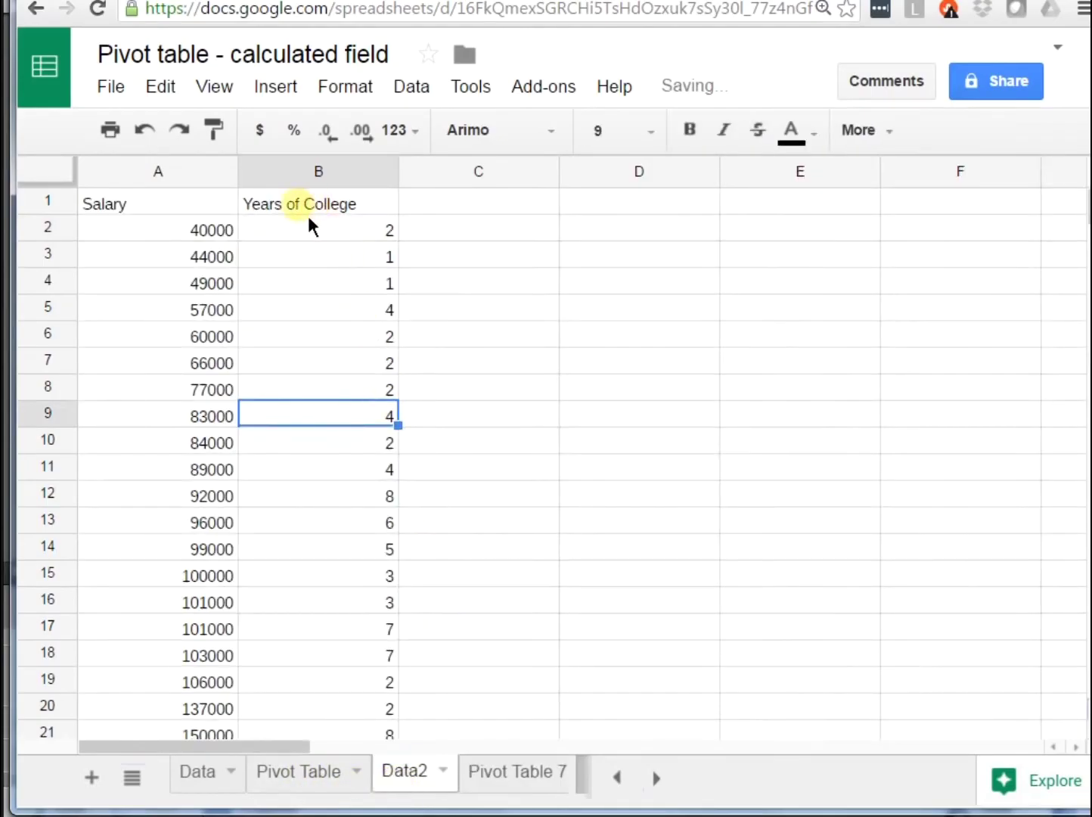
pyautogui.click(514, 769)
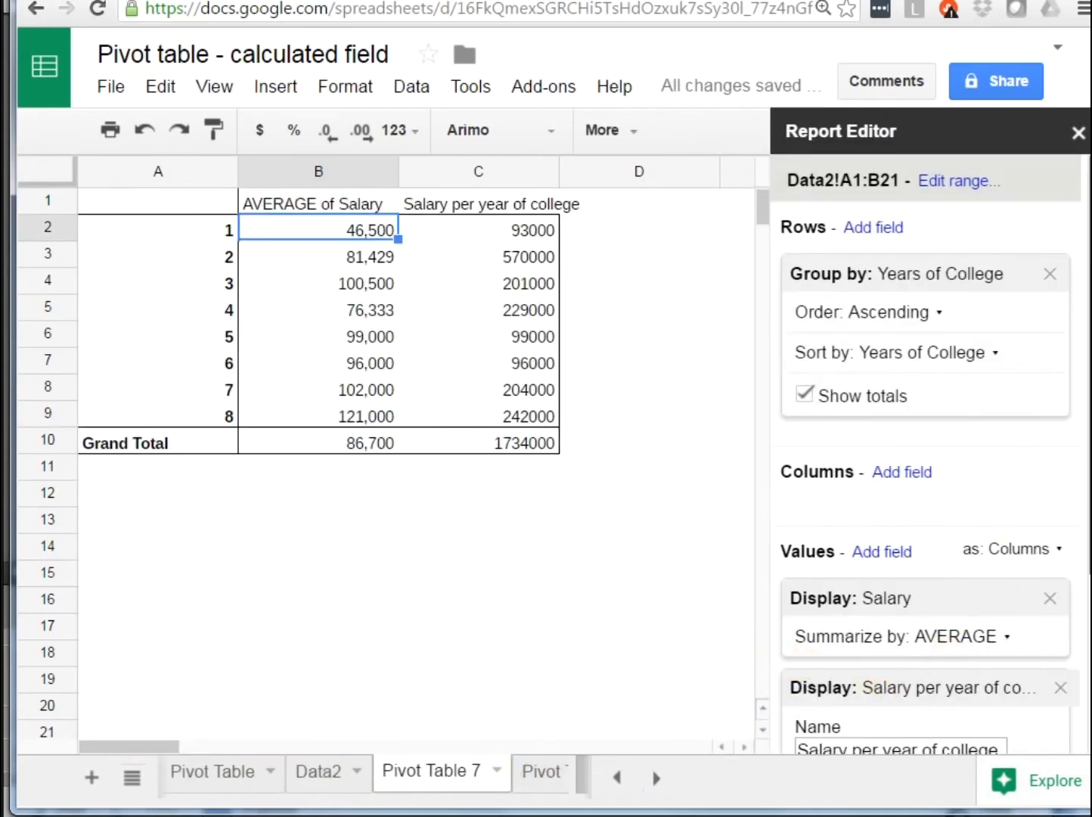
pyautogui.scroll(-3, 965, 629)
pyautogui.click(924, 623)
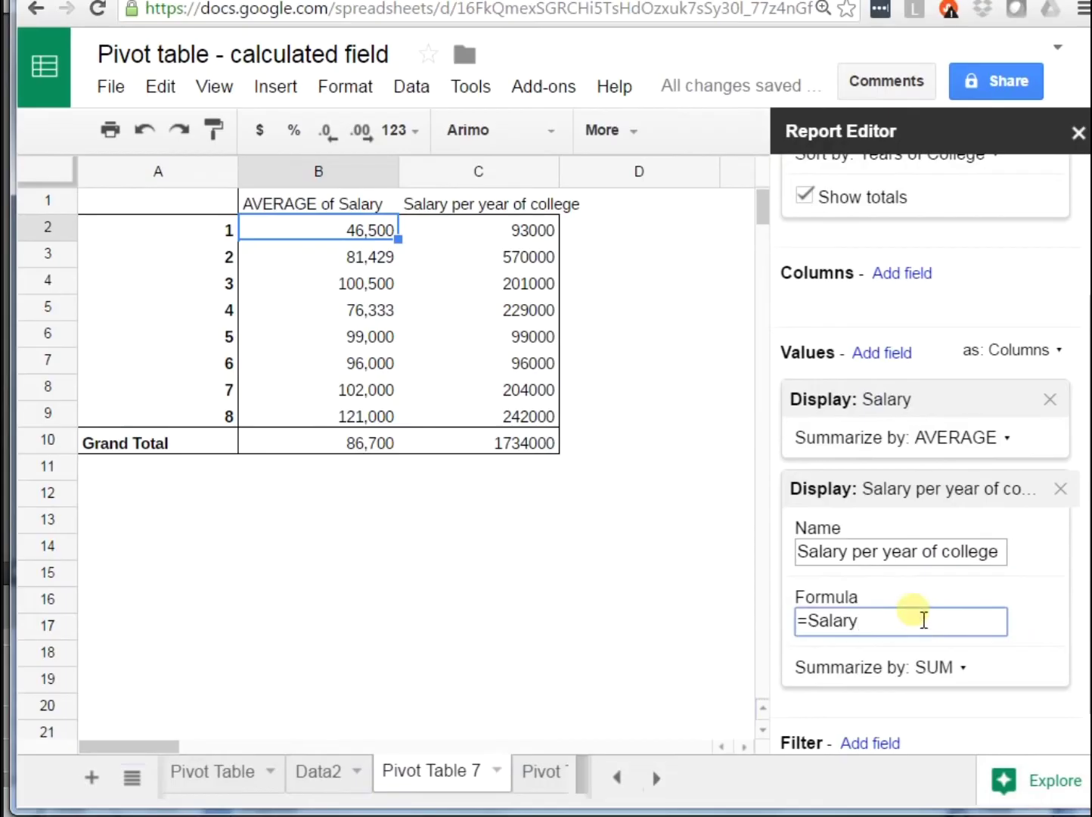
pyautogui.write('/years of college')
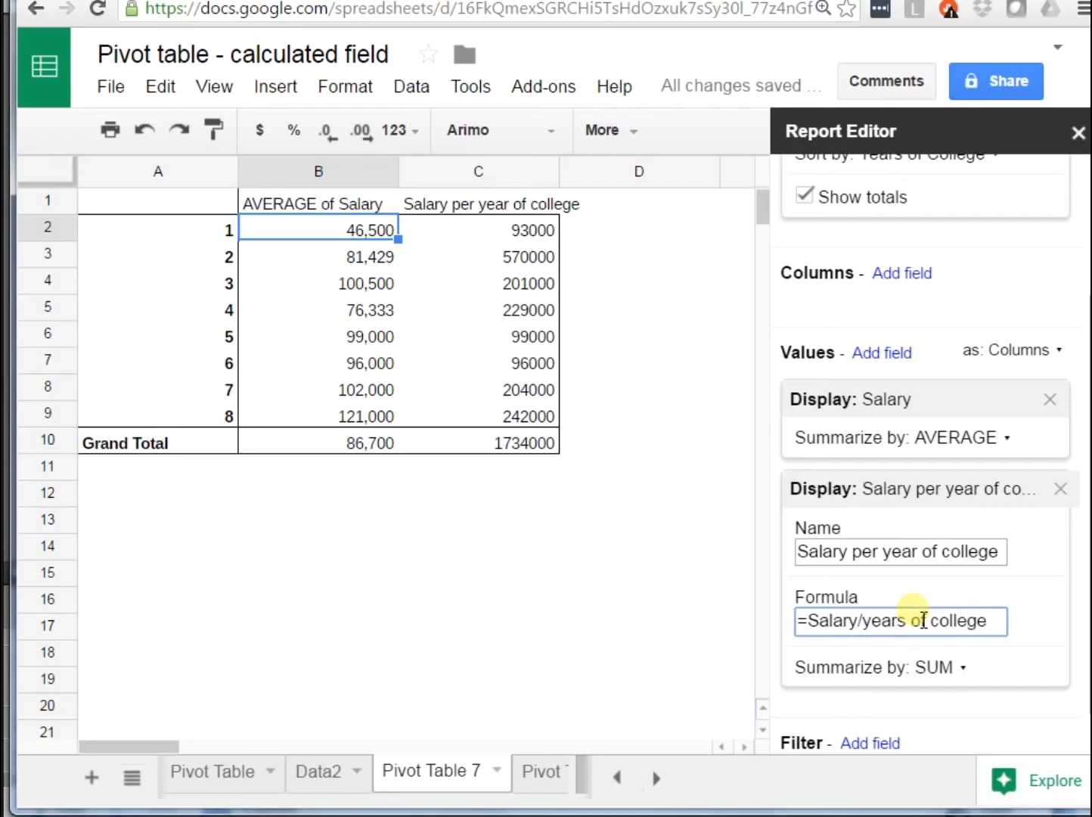
# - Fix the #ERROR! by quoting the field so the formula reads =Salary/'years of college'
pyautogui.click(967, 555)
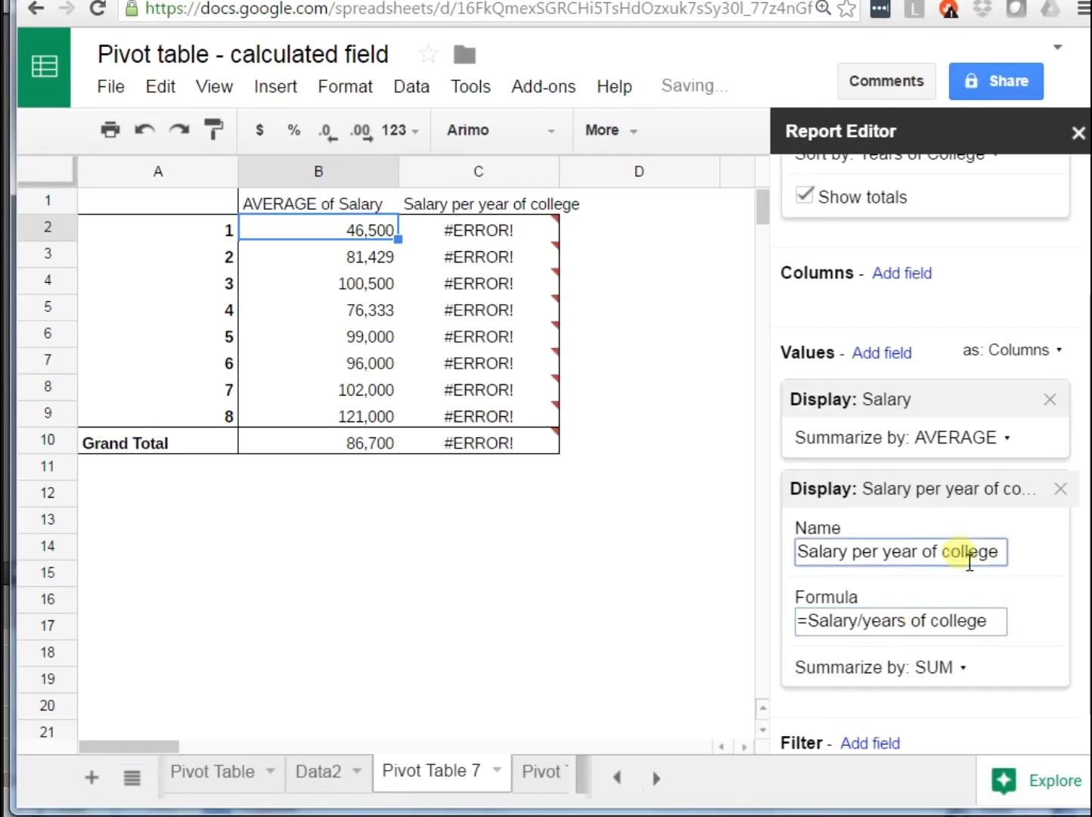
pyautogui.click(865, 622)
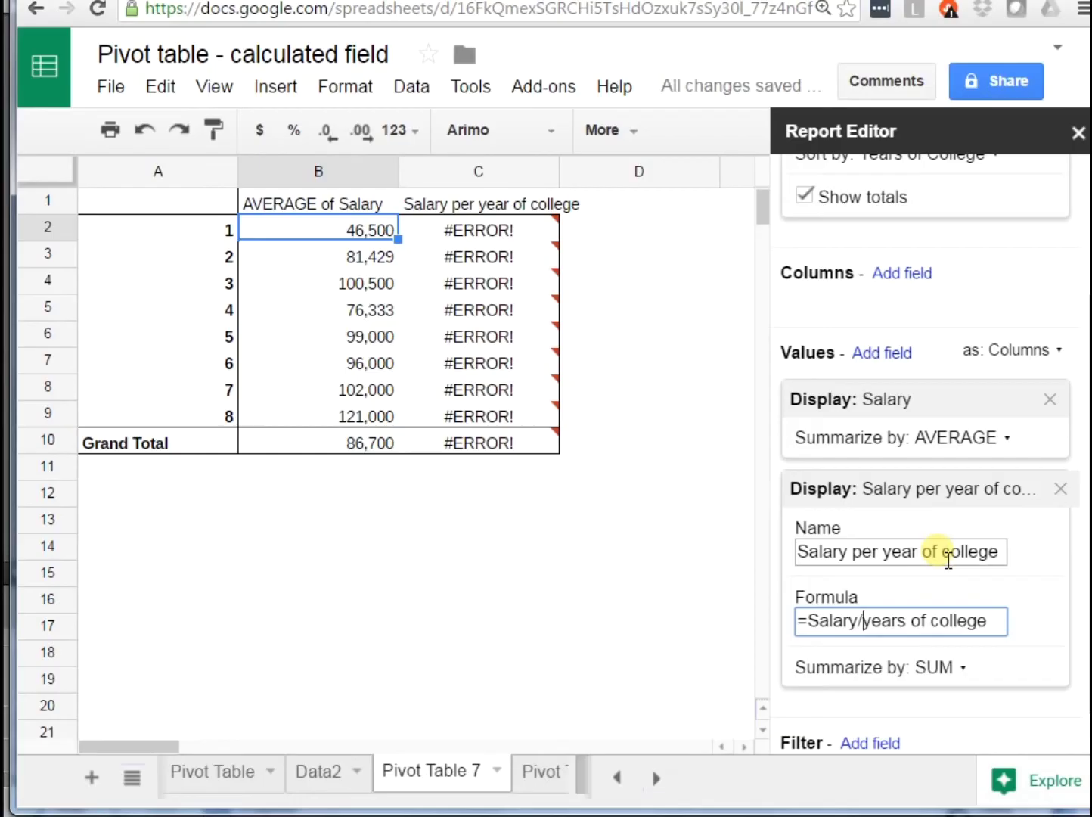
pyautogui.write("'")
pyautogui.press('End')
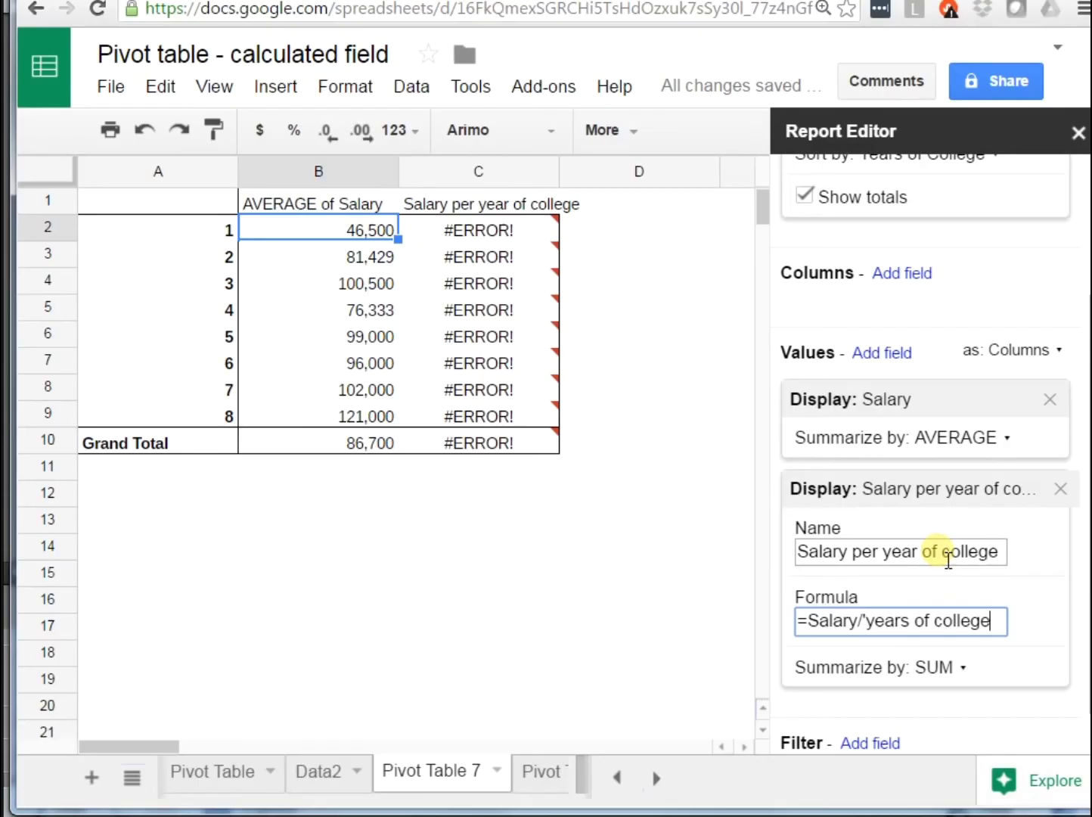
pyautogui.write("'")
pyautogui.press('Return')
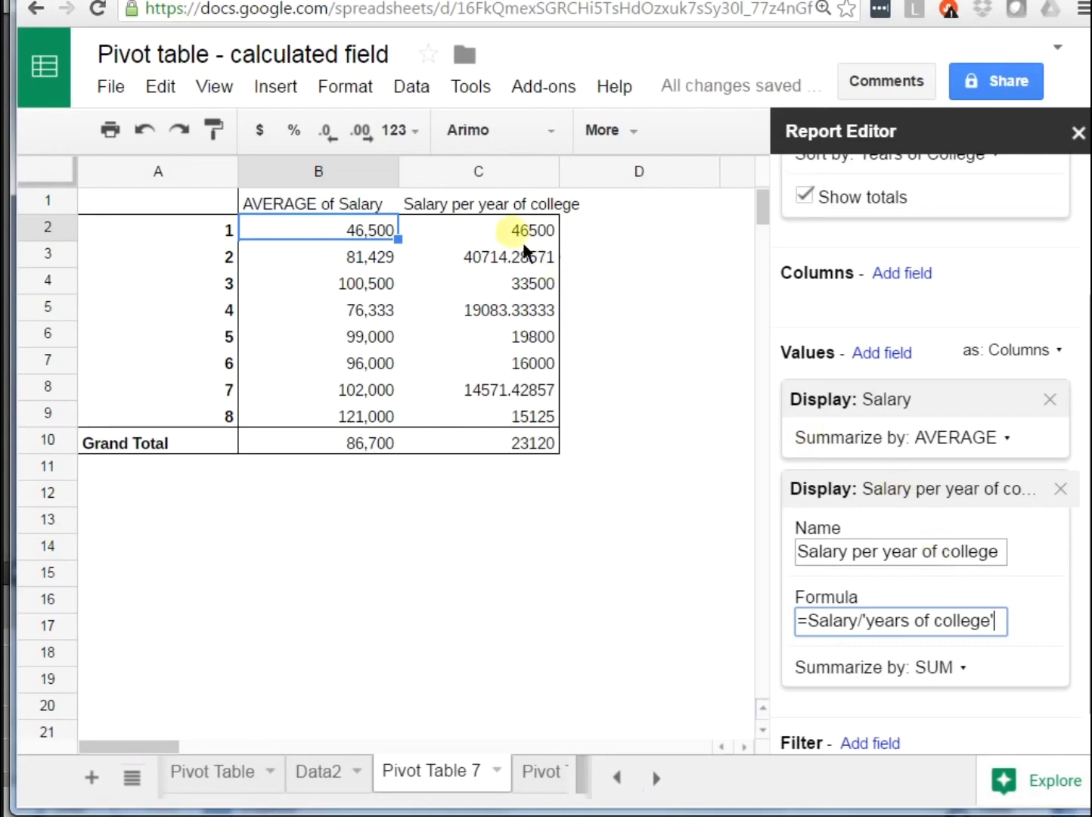
pyautogui.click(493, 173)
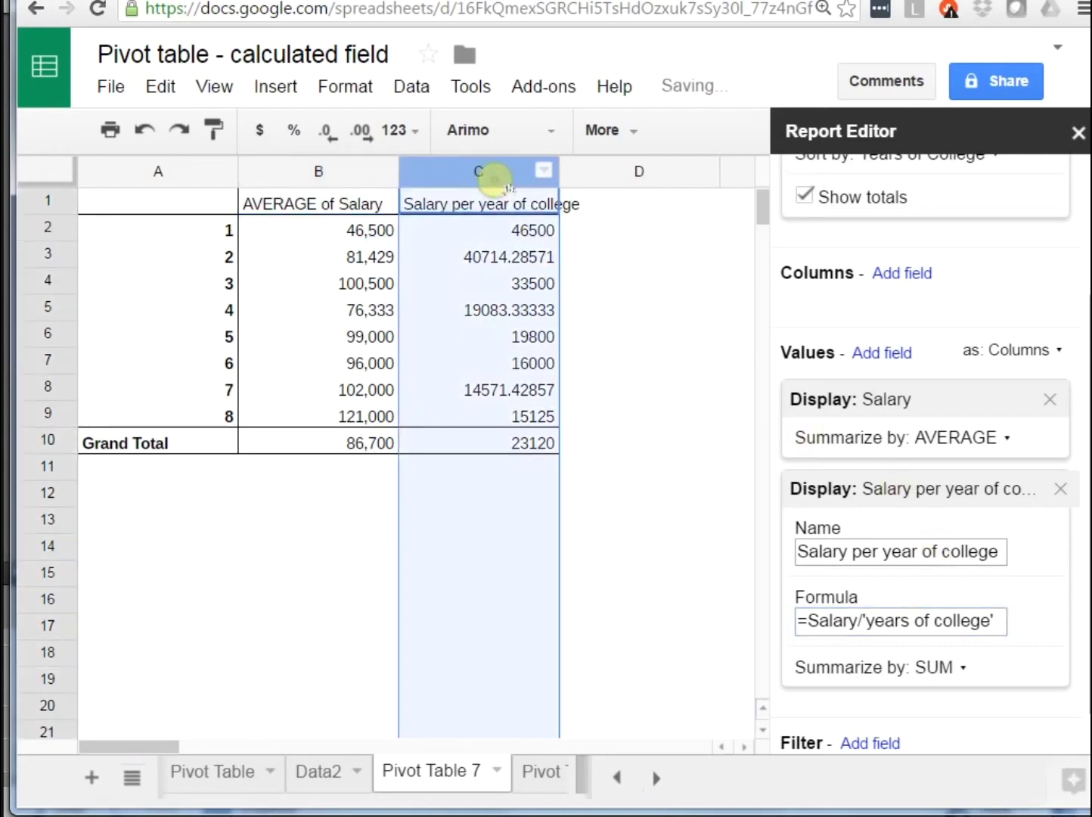
# - Format column C as Number with no decimals, e.g. 40,714 and grand total 23,120
pyautogui.click(407, 140)
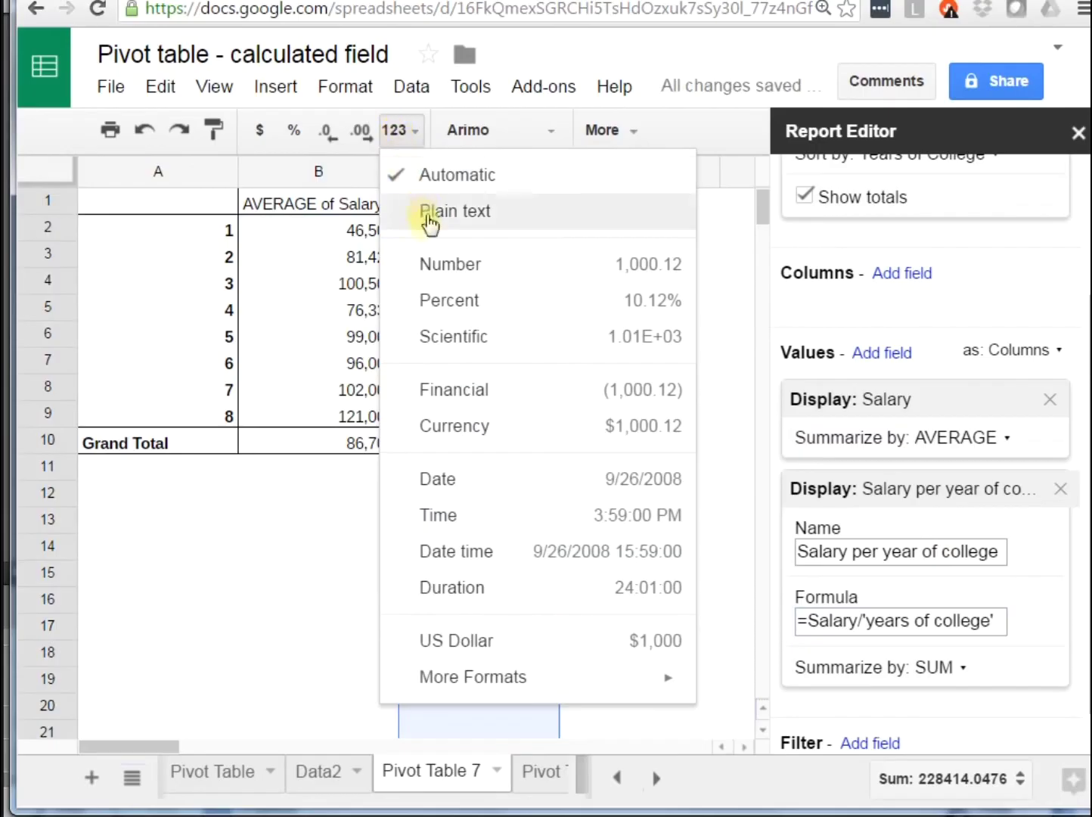
pyautogui.click(437, 261)
pyautogui.doubleClick(330, 130)
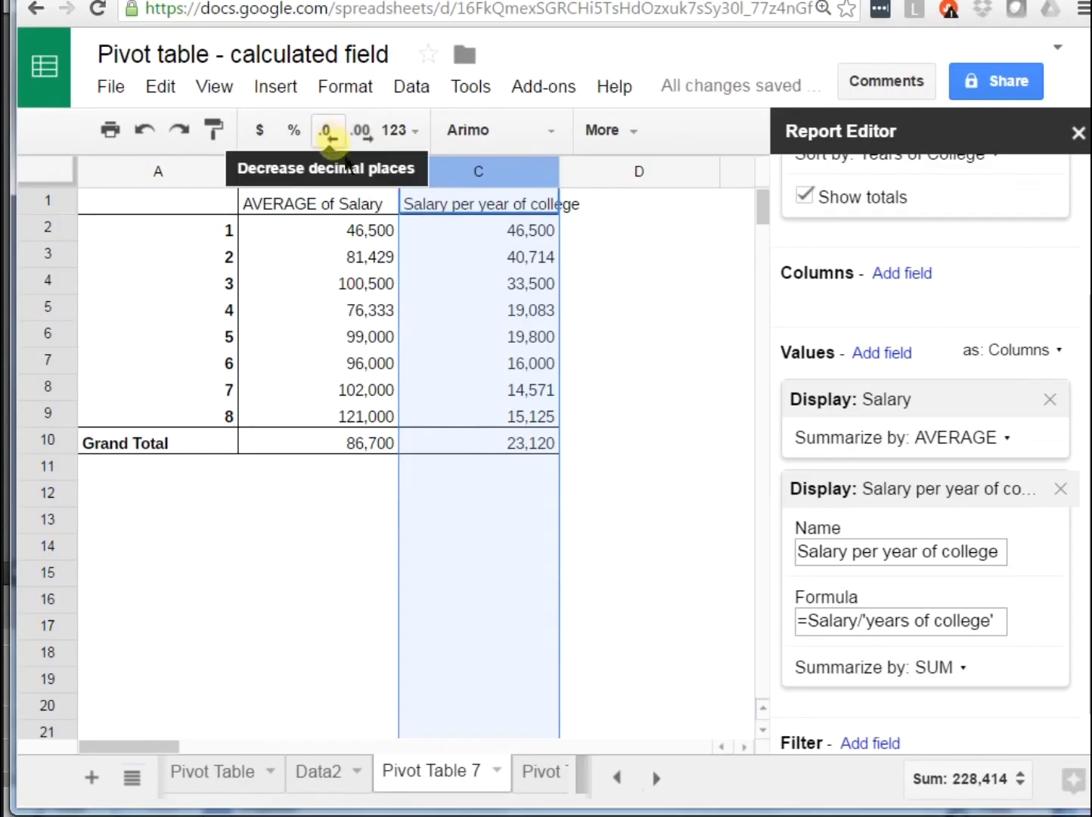
pyautogui.click(494, 282)
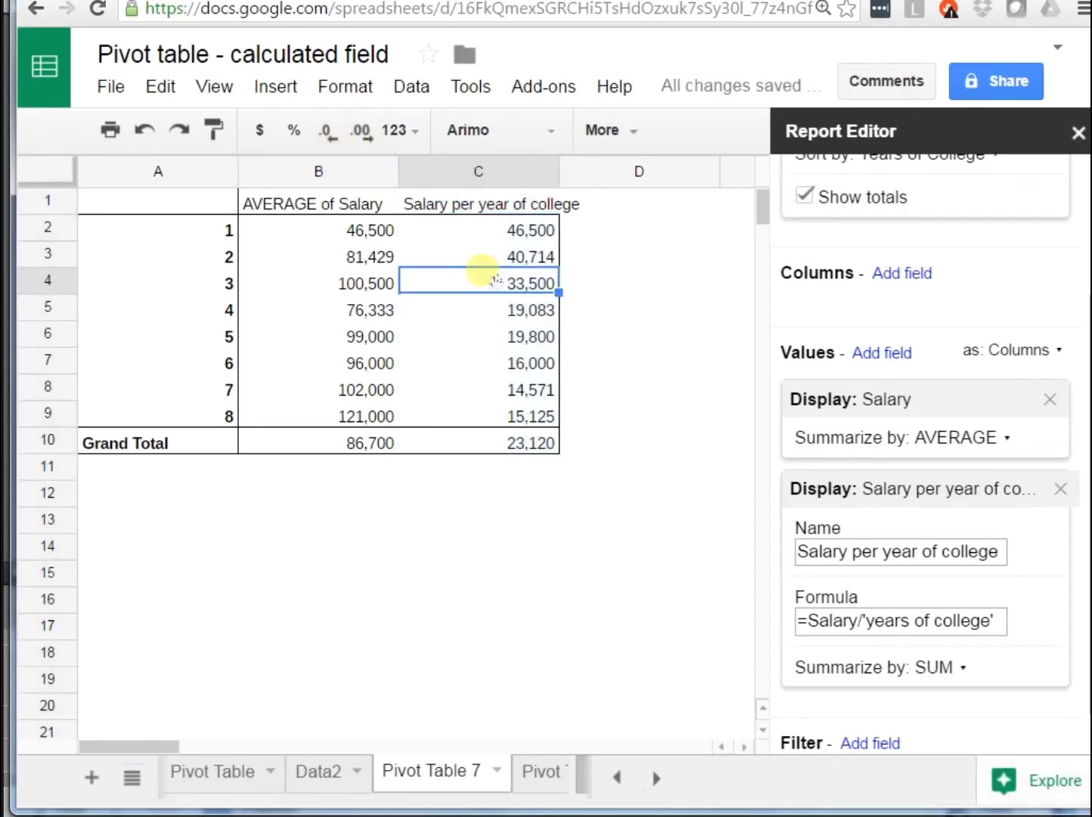